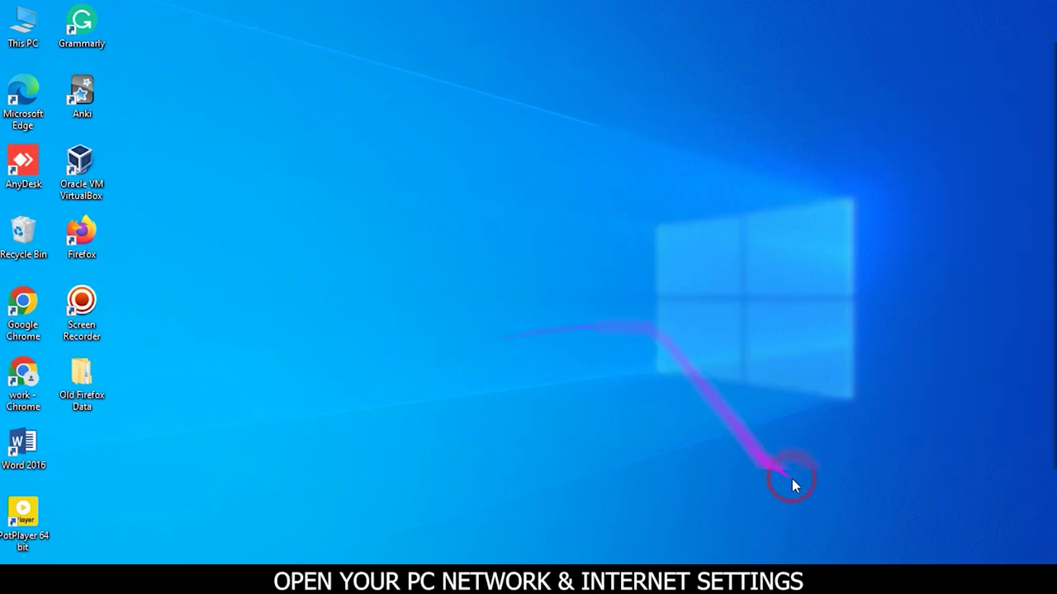
Open the Ethernet adapter's Internet Protocol Version 4 properties from the network adapter options
click(928, 566)
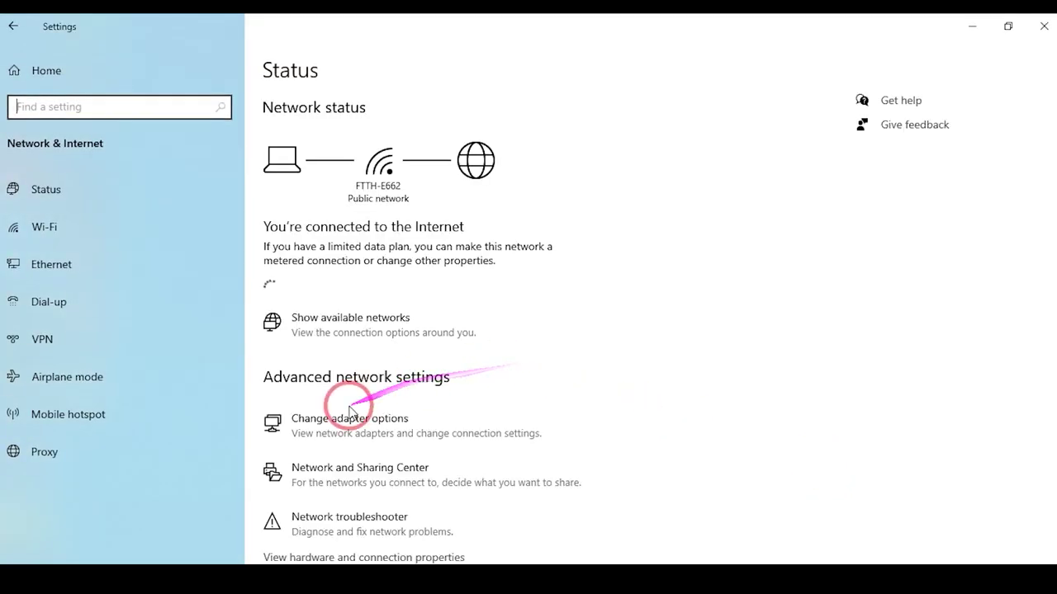
scroll(364, 495, down, 2)
click(360, 417)
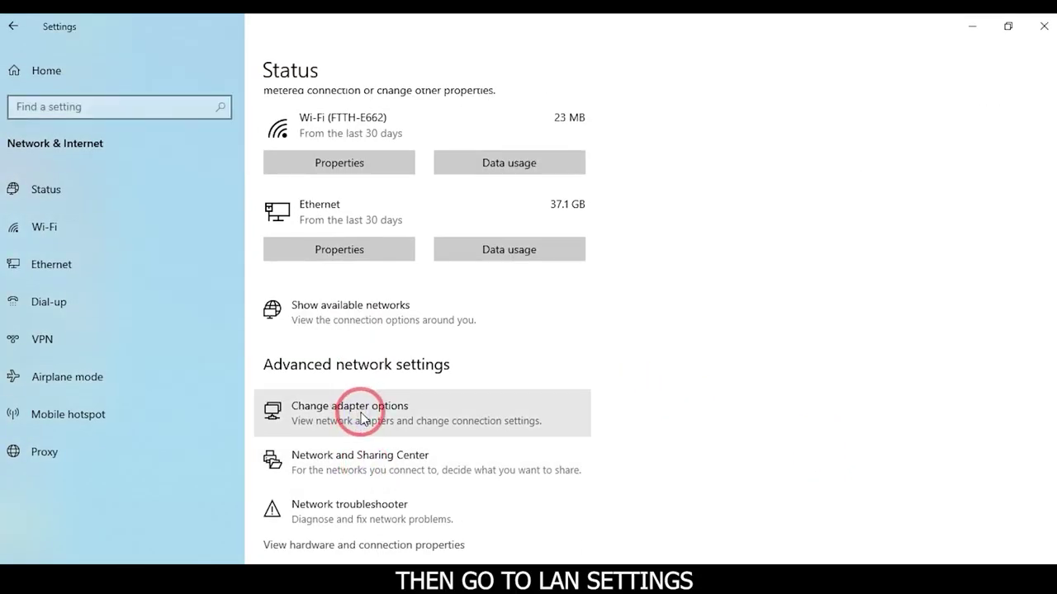
click(112, 175)
double_click(116, 181)
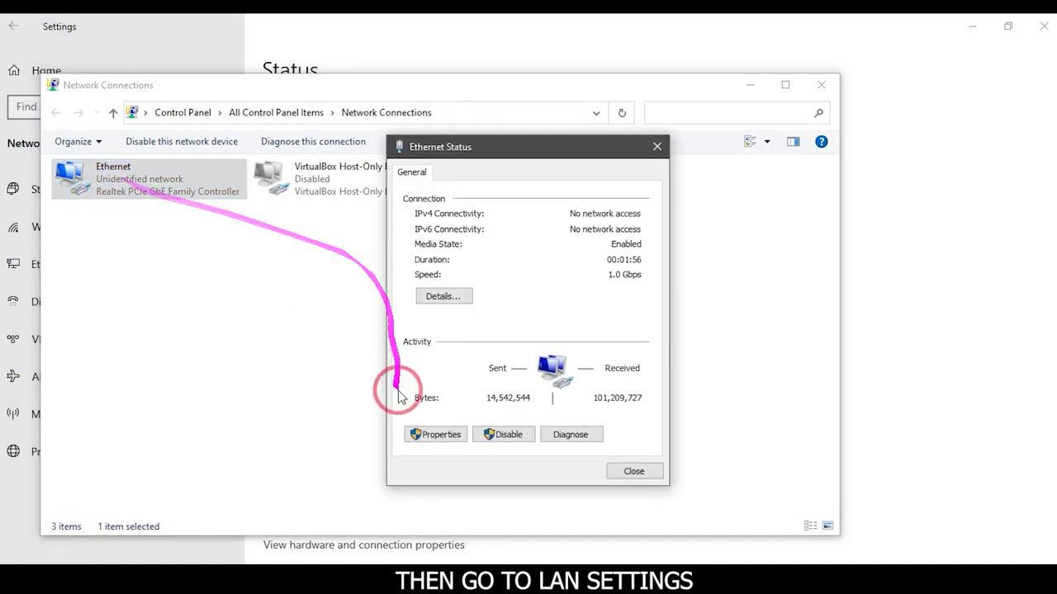
click(437, 433)
click(459, 339)
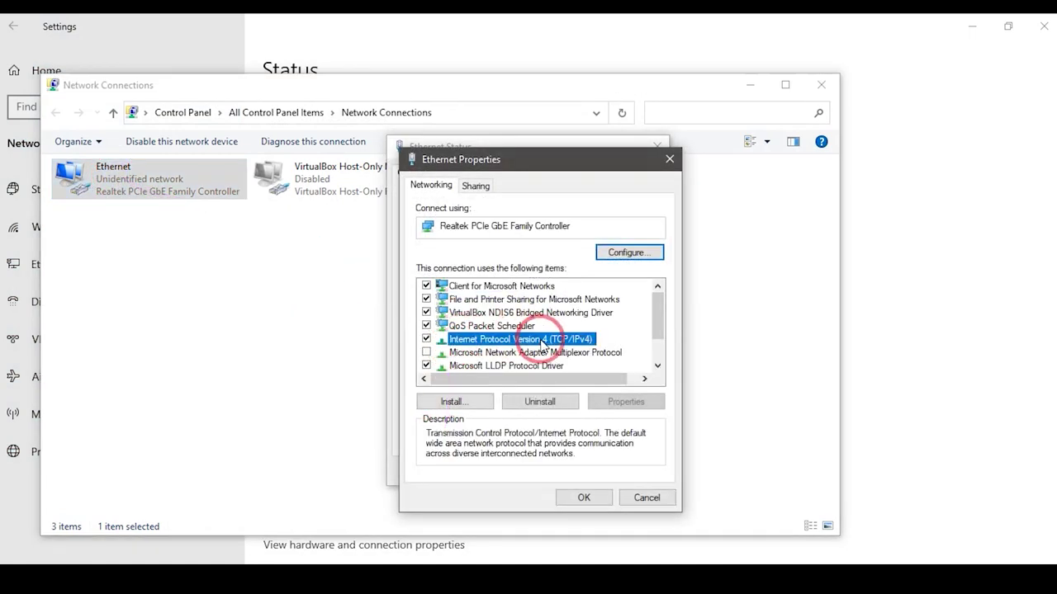
click(626, 401)
Switch Ethernet IPv4 to a manual IP address and subnet mask, confirm, and minimize to the desktop
click(455, 331)
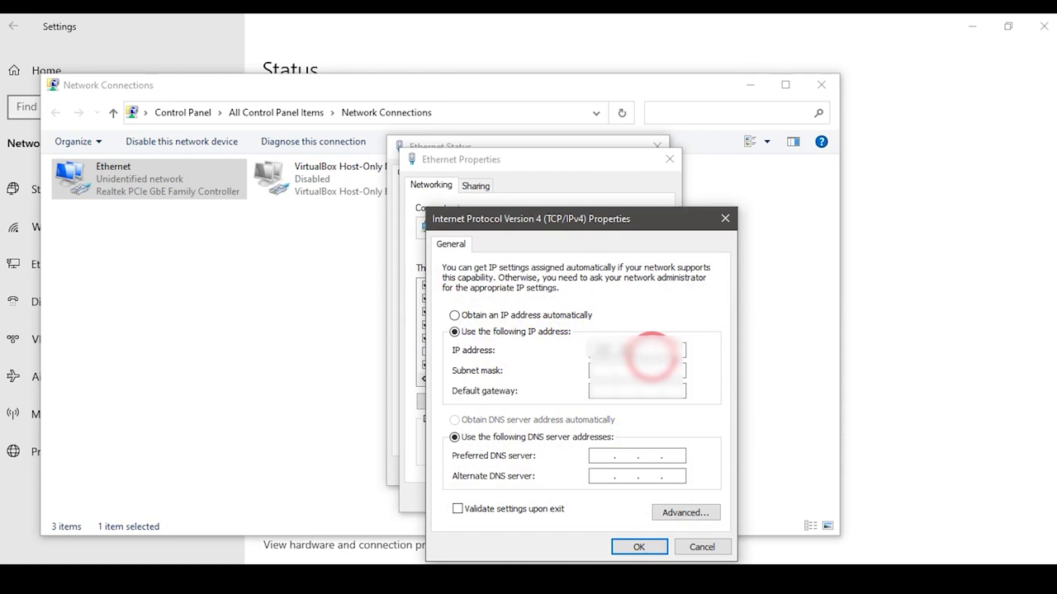
click(637, 371)
click(639, 546)
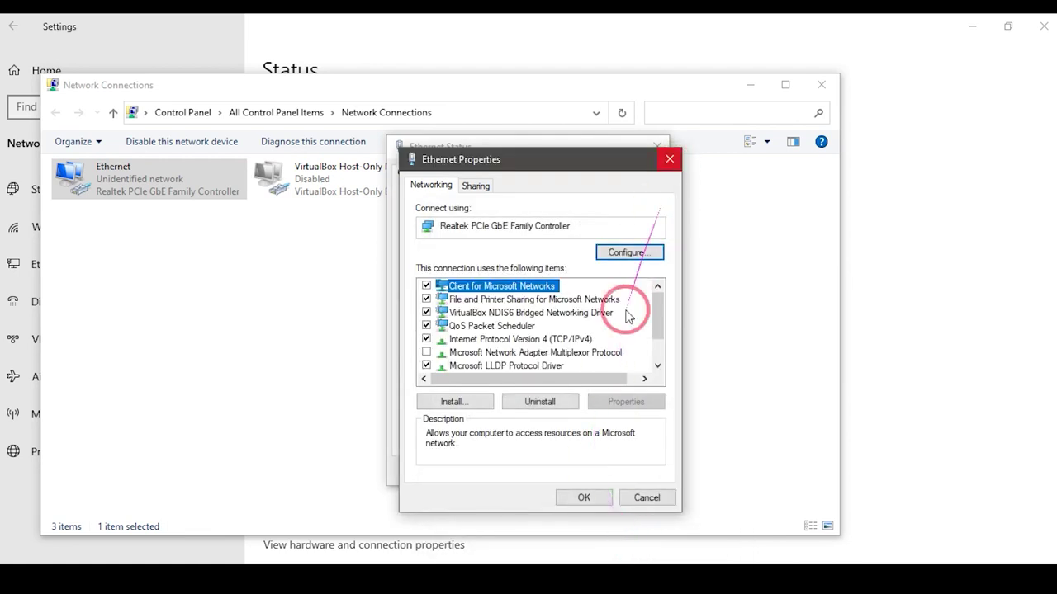
click(583, 498)
click(633, 471)
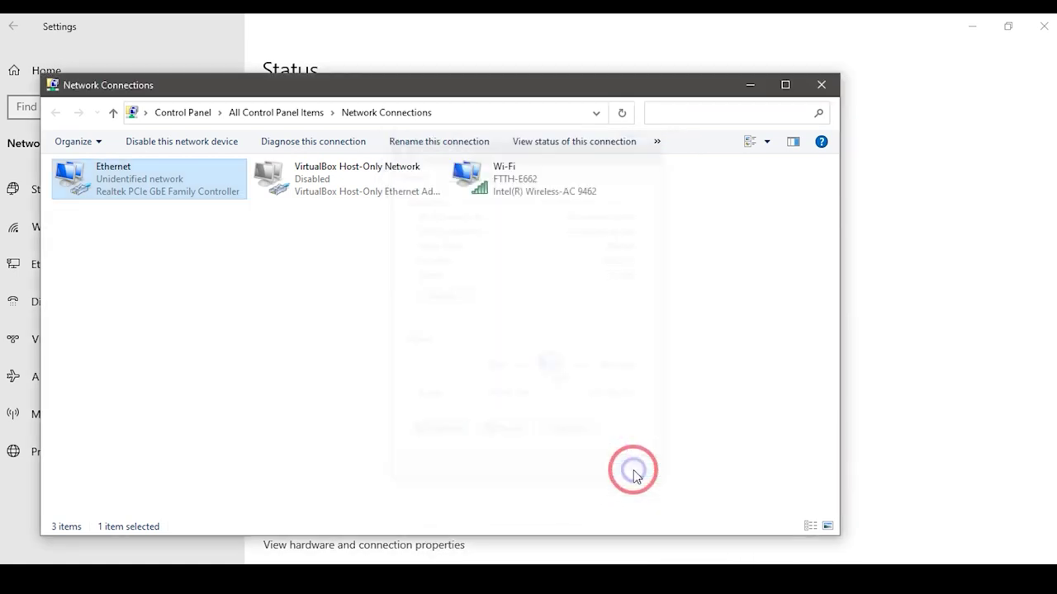
click(753, 85)
click(972, 26)
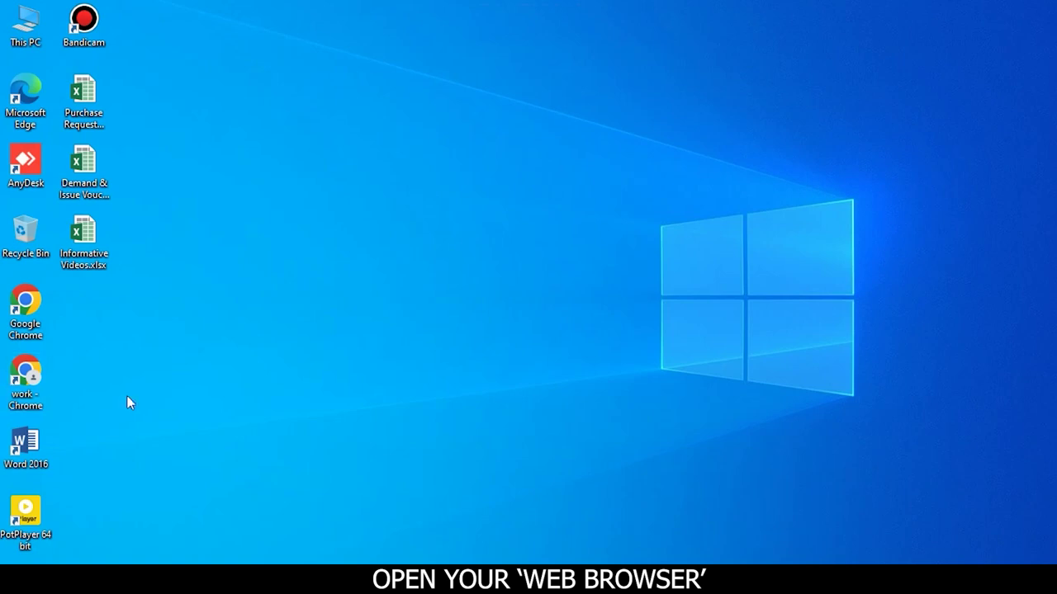
Launch Google Chrome and browse to the ONU at 192.168.1.1
double_click(24, 308)
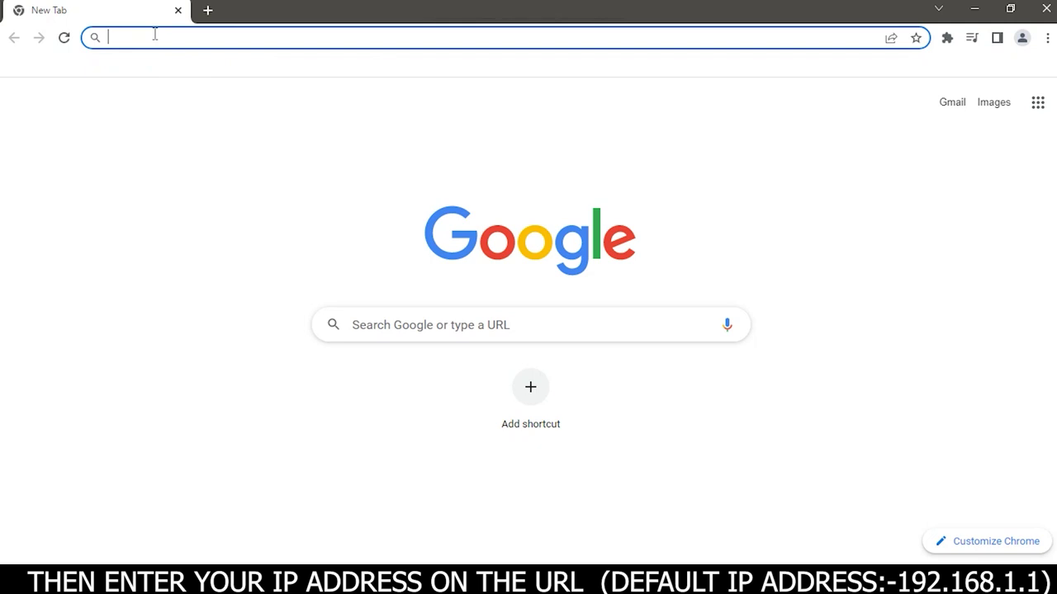
text(192.168.1.1)
text(92)
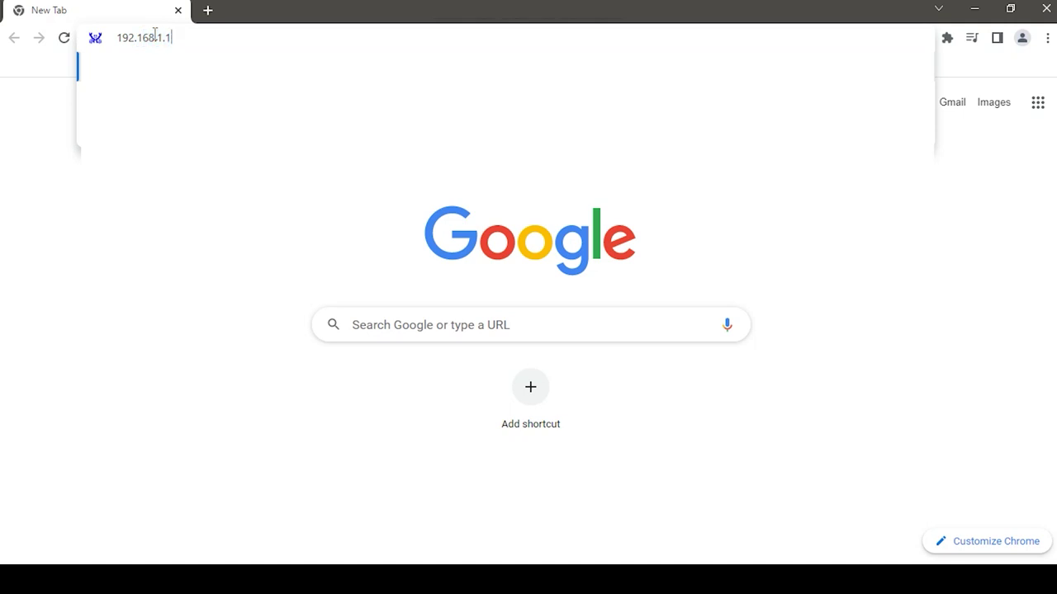
text(.168.1.1)
key(Return)
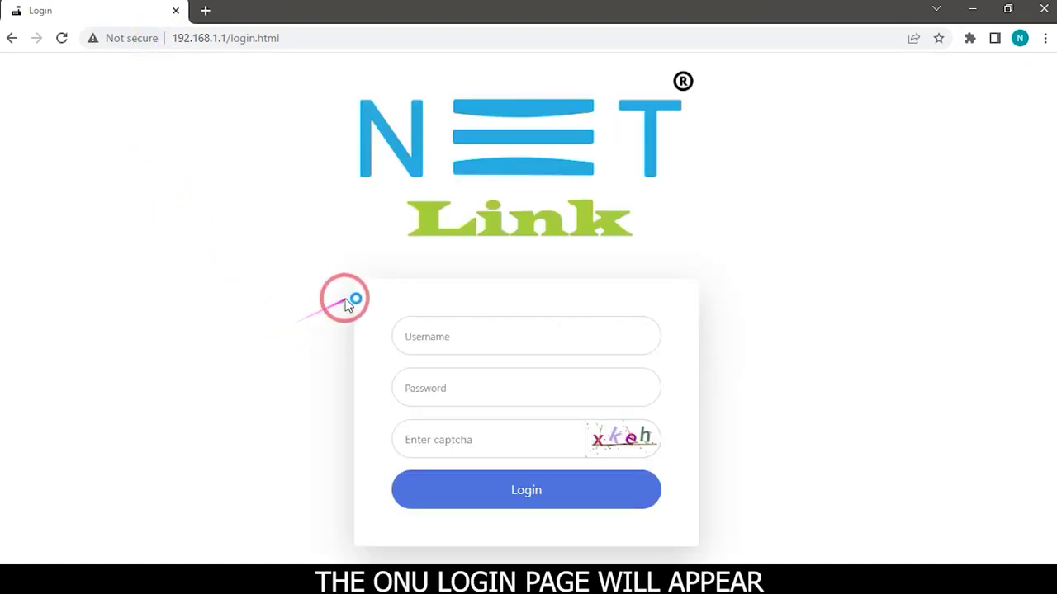
Log in with username admin, the account password and the shown captcha code
click(451, 336)
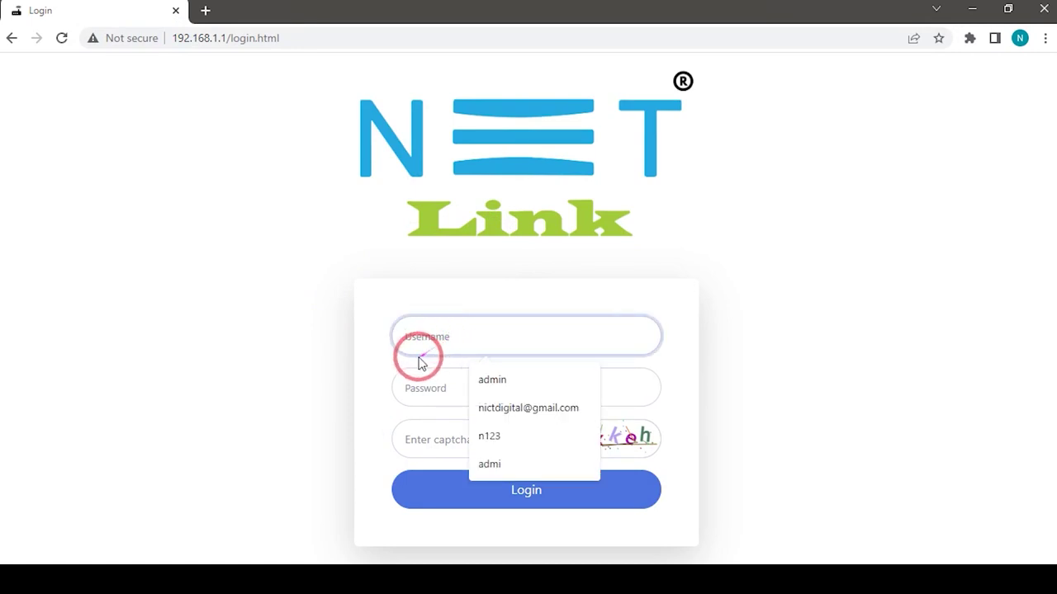
text(ad)
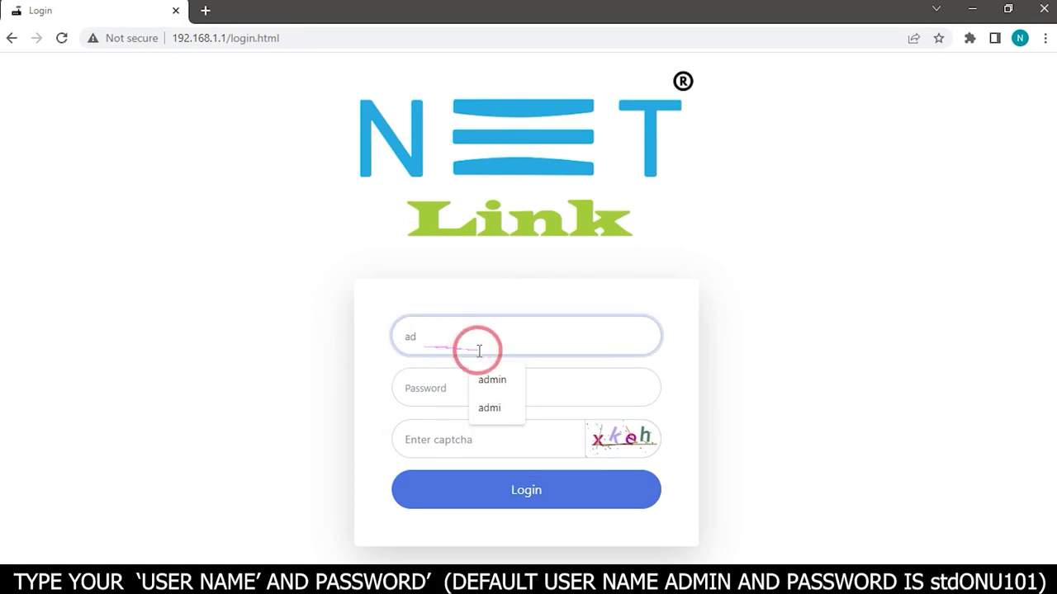
text(min)
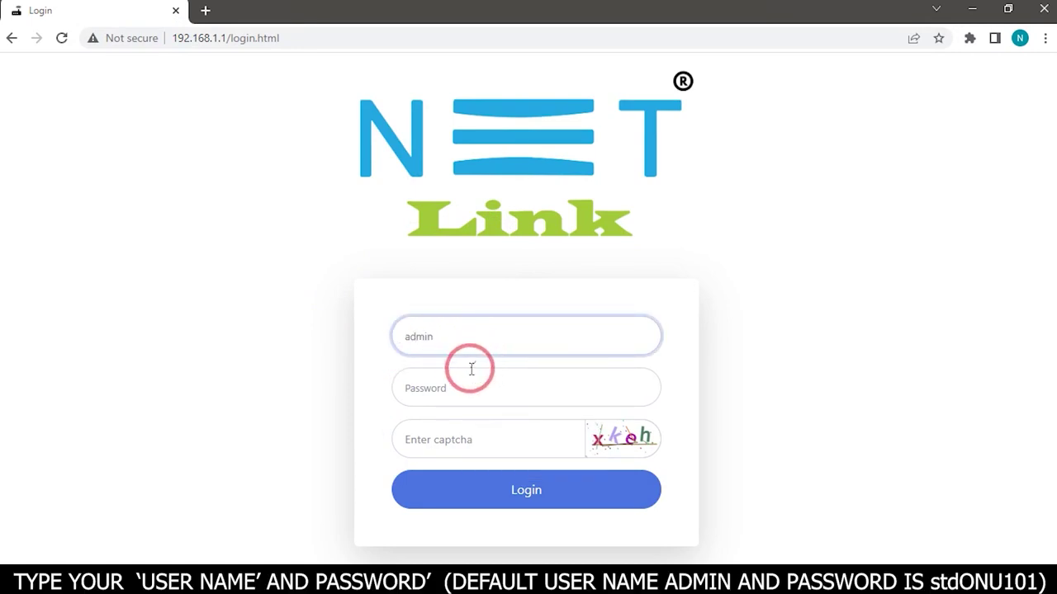
click(465, 386)
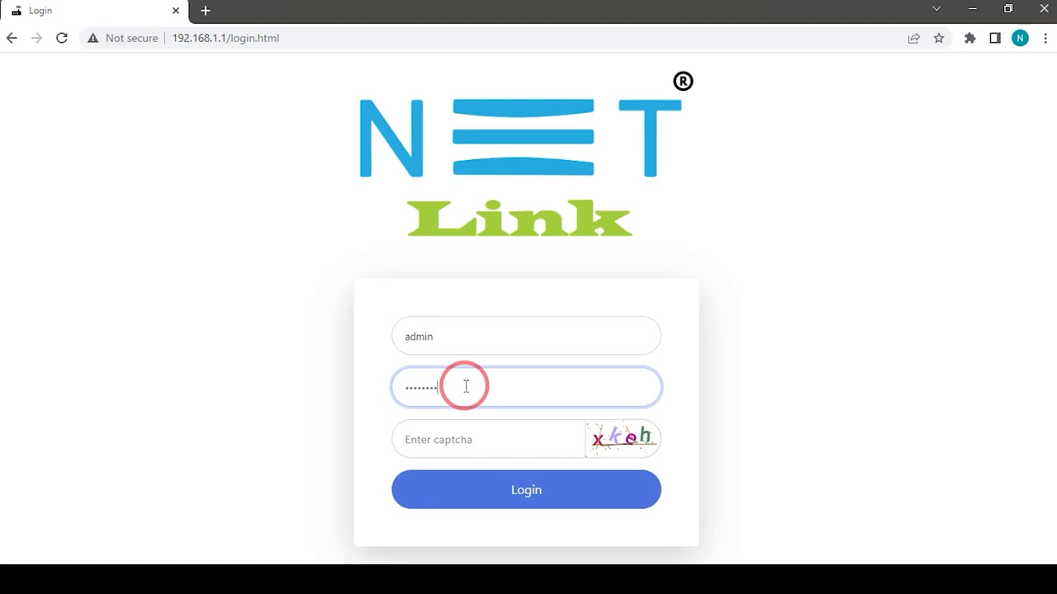
click(406, 459)
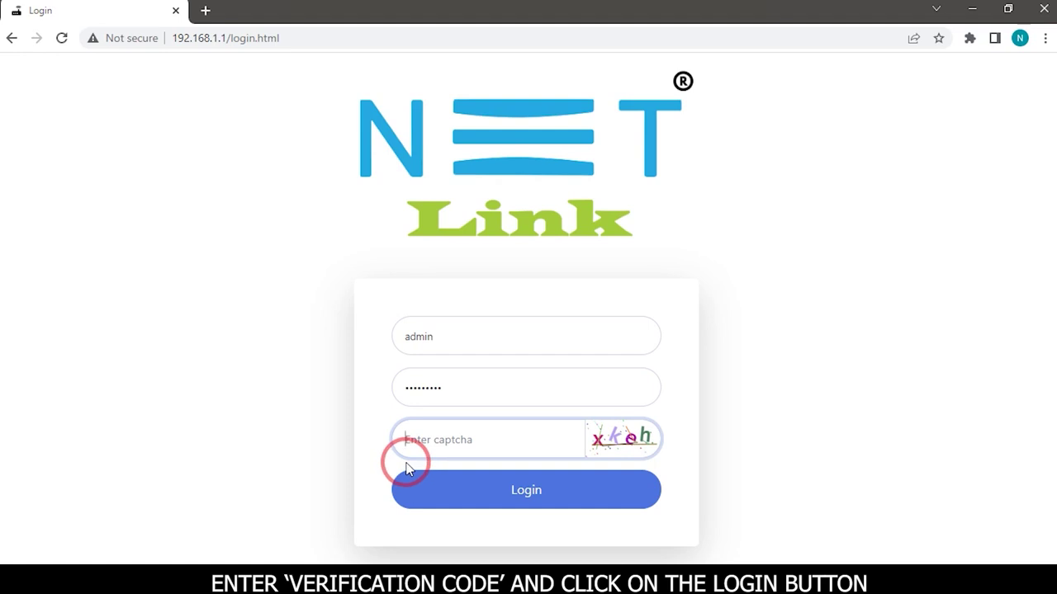
text(xkeh)
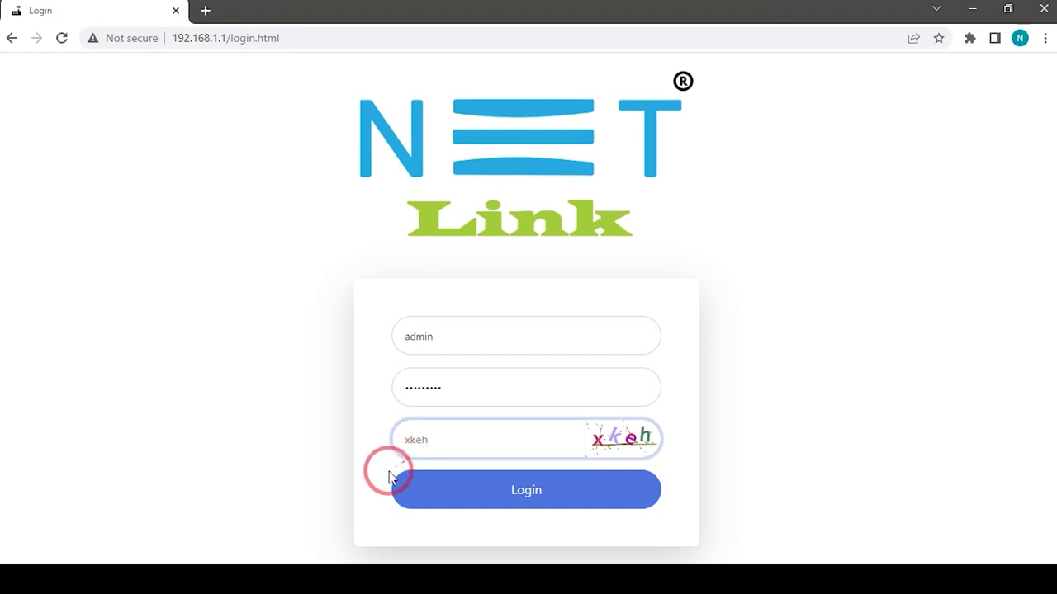
click(507, 500)
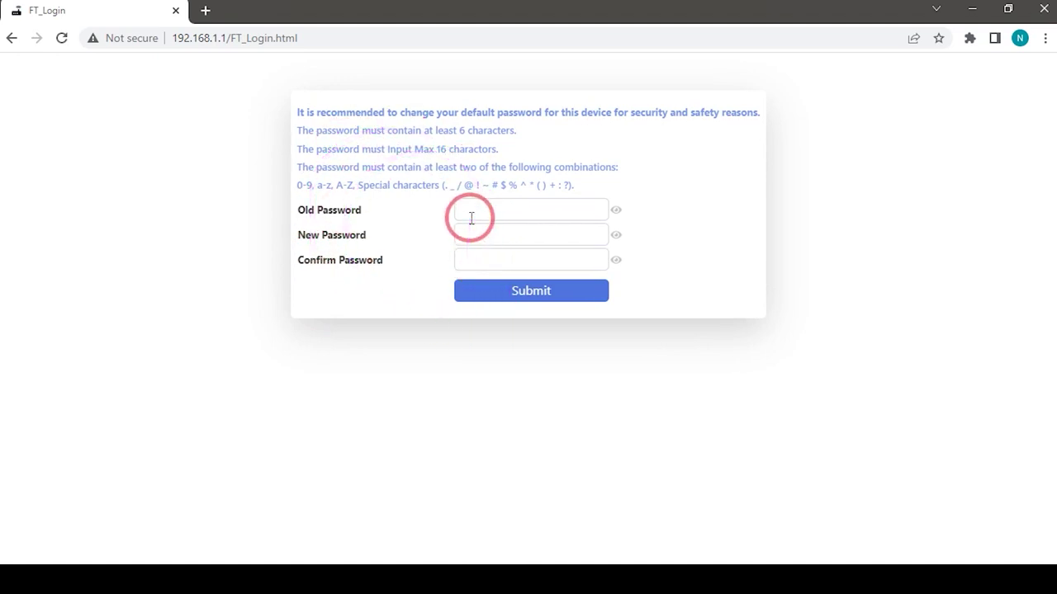
Enter the old password, the new password and its confirmation, then submit the change
click(470, 216)
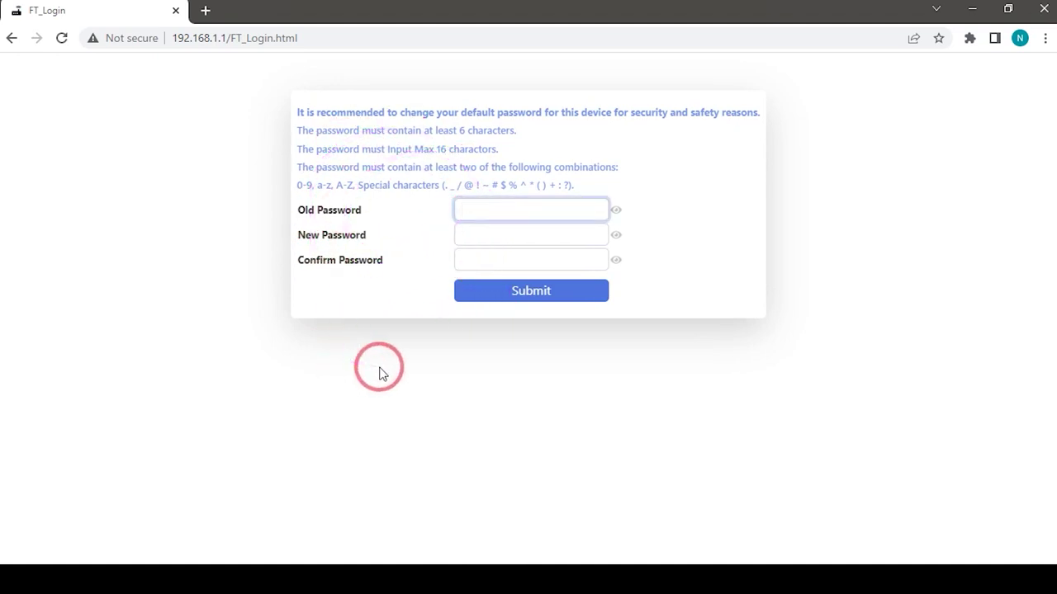
text(a)
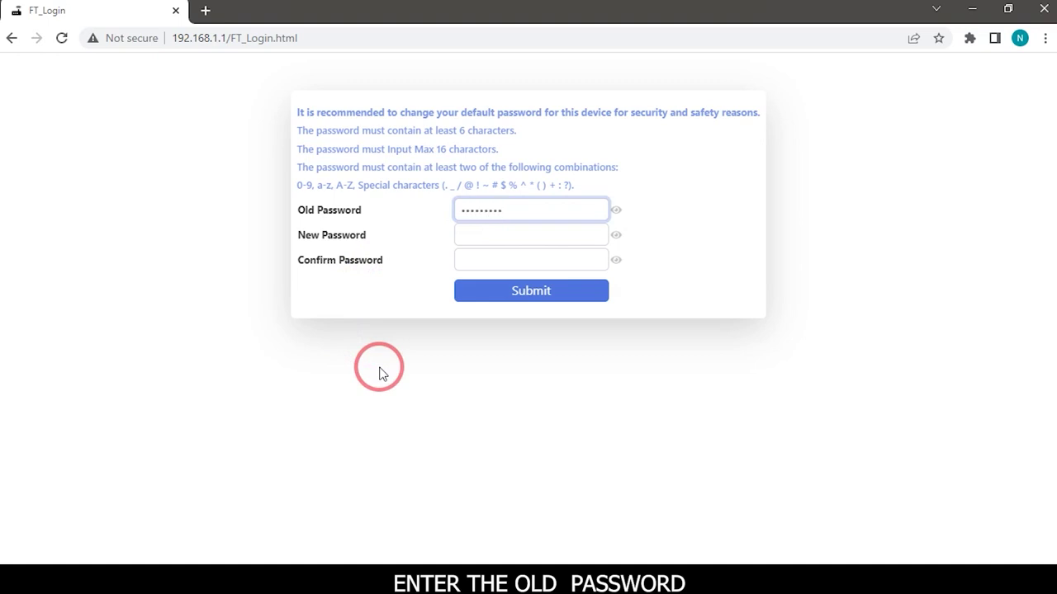
click(491, 240)
text(a)
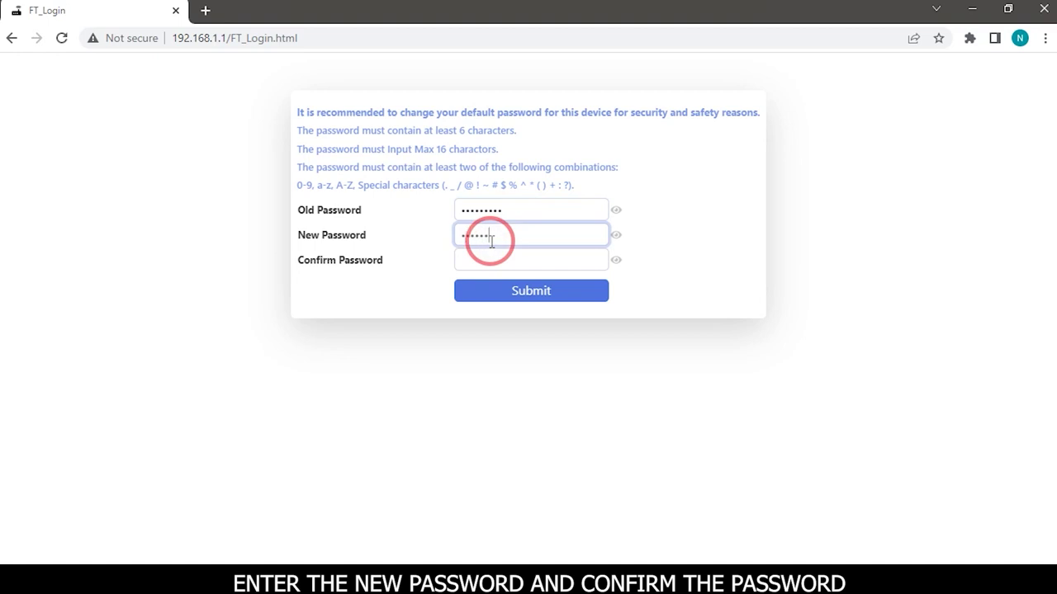
click(489, 257)
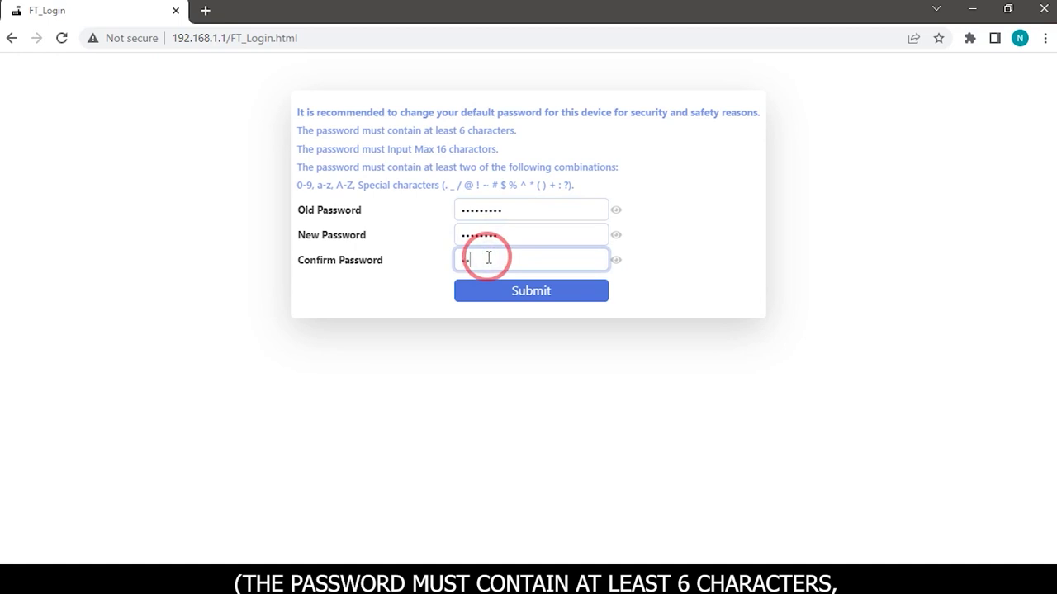
text(•••)
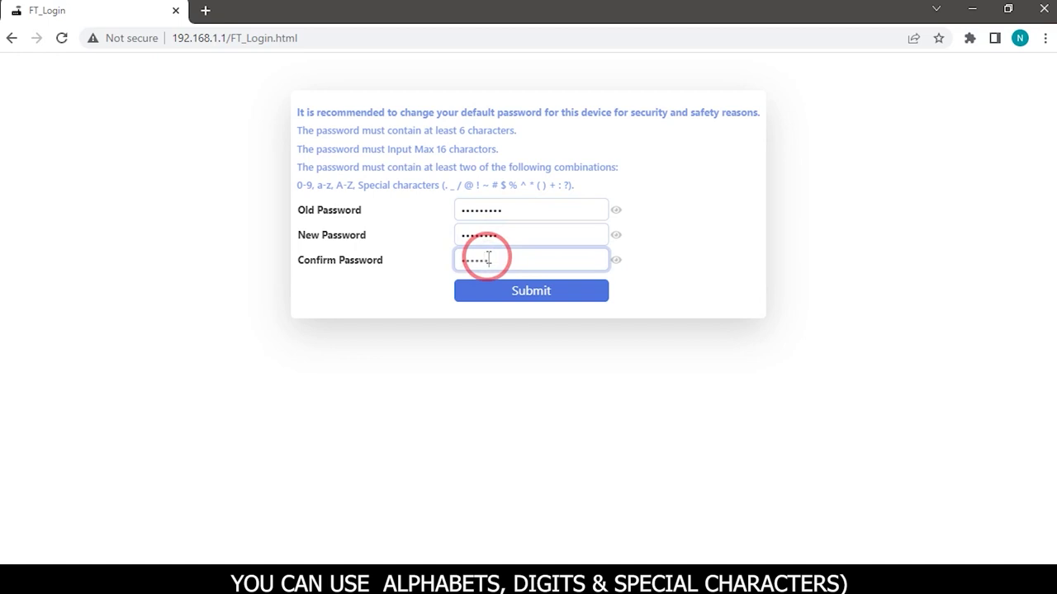
click(566, 304)
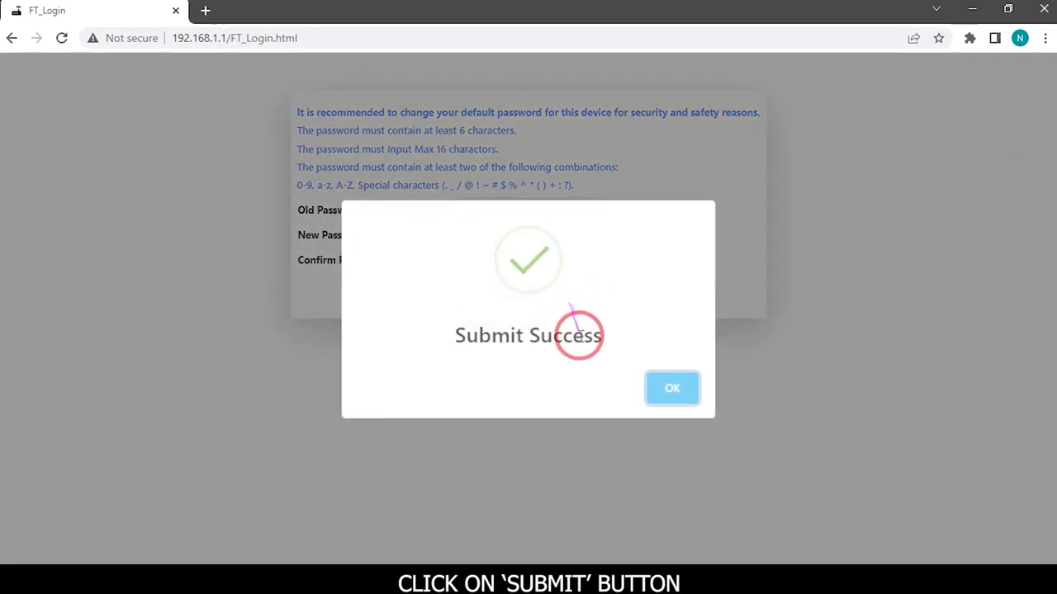
Dismiss the Submit Success message and log back in as admin with the new password and captcha
click(667, 386)
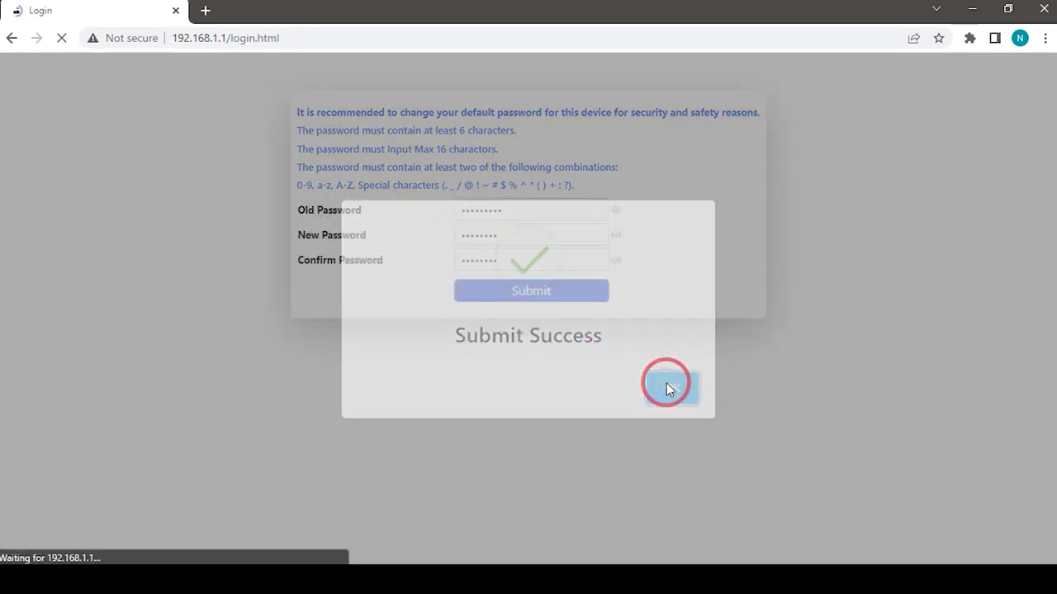
click(596, 350)
text(adm)
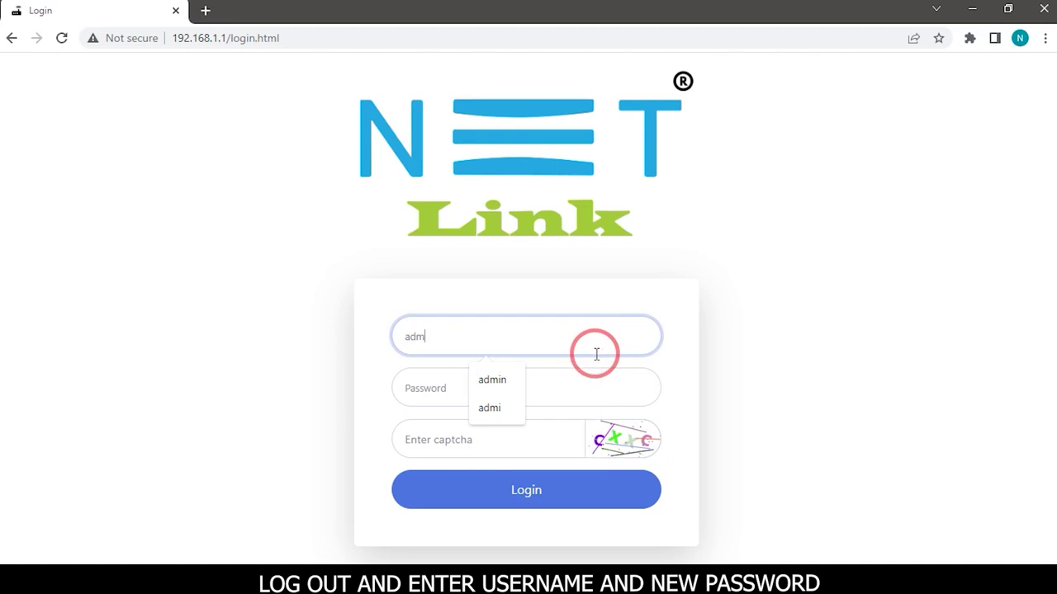
text(in)
click(482, 398)
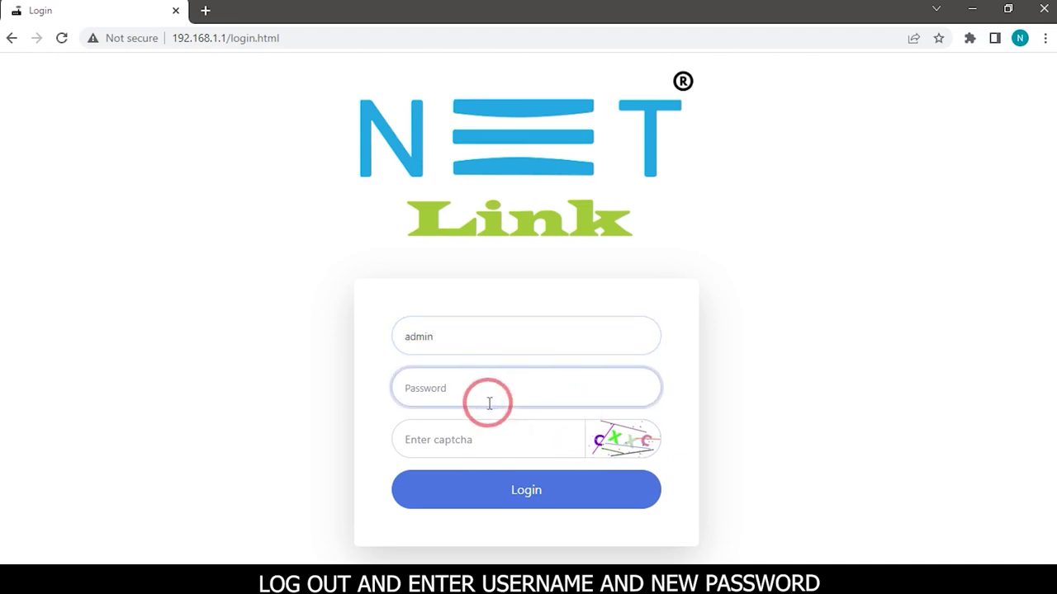
text(ad)
click(441, 447)
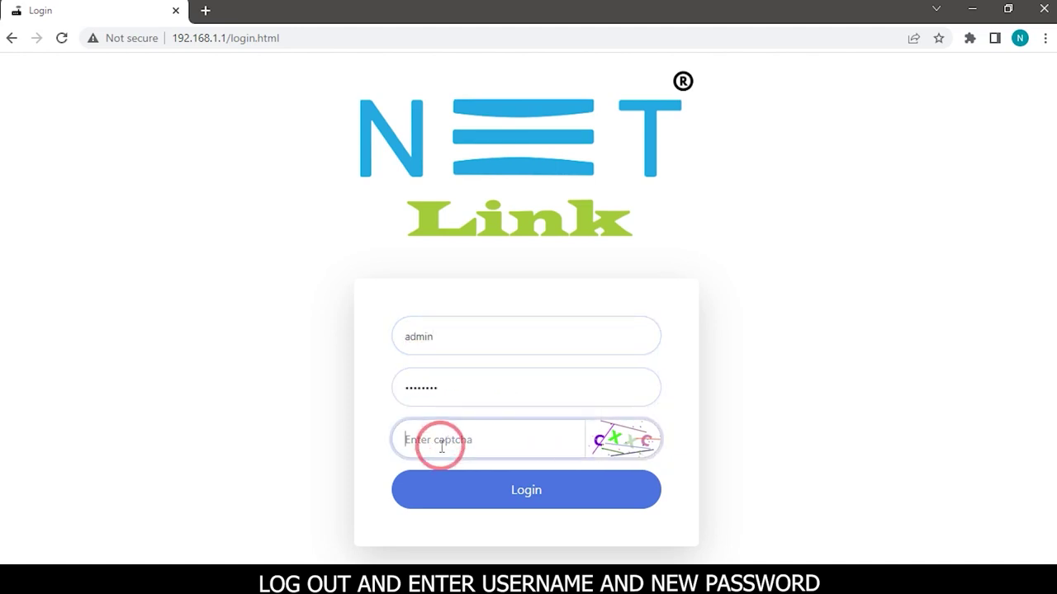
text(cxxc)
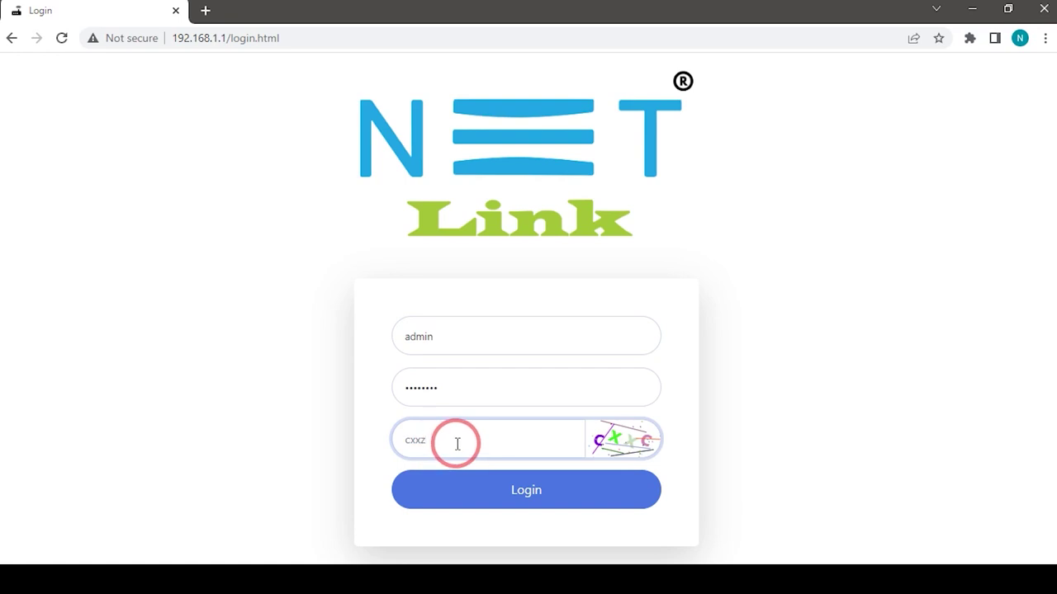
click(564, 495)
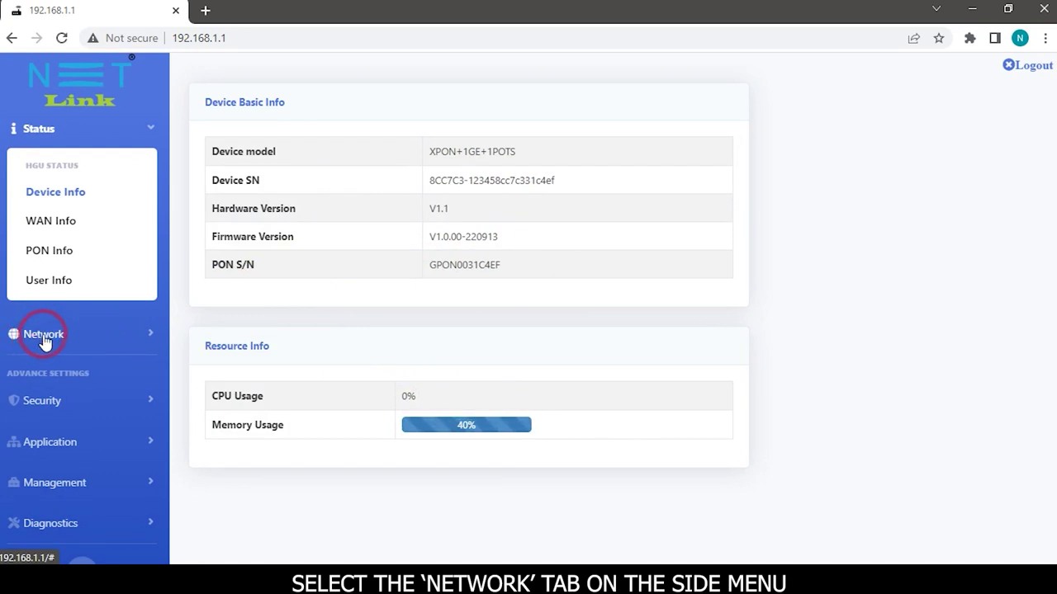
Go to Network > WAN and choose Add New Wan from the connection list
click(40, 335)
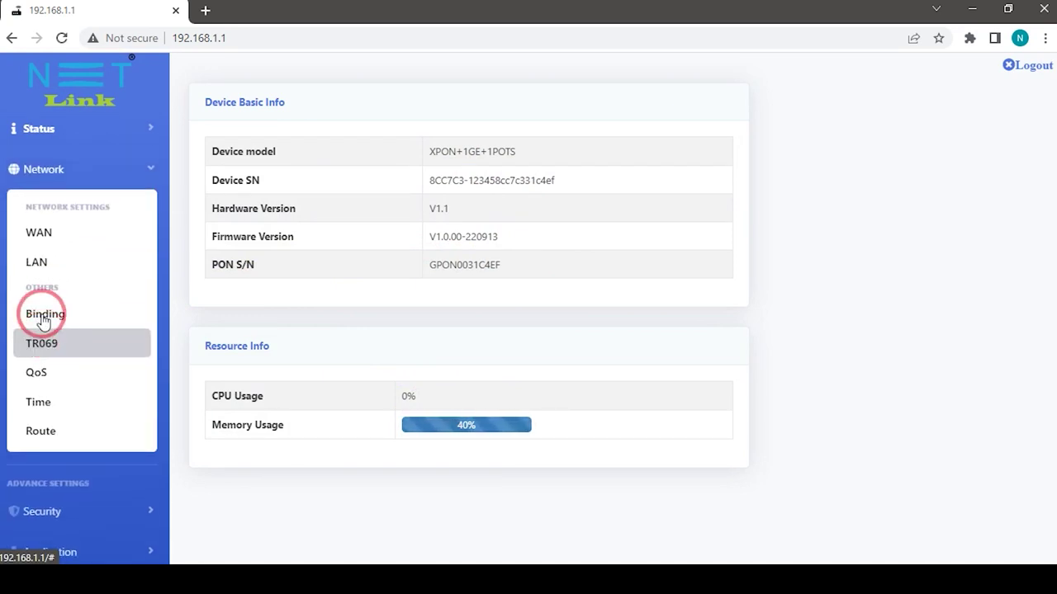
click(39, 232)
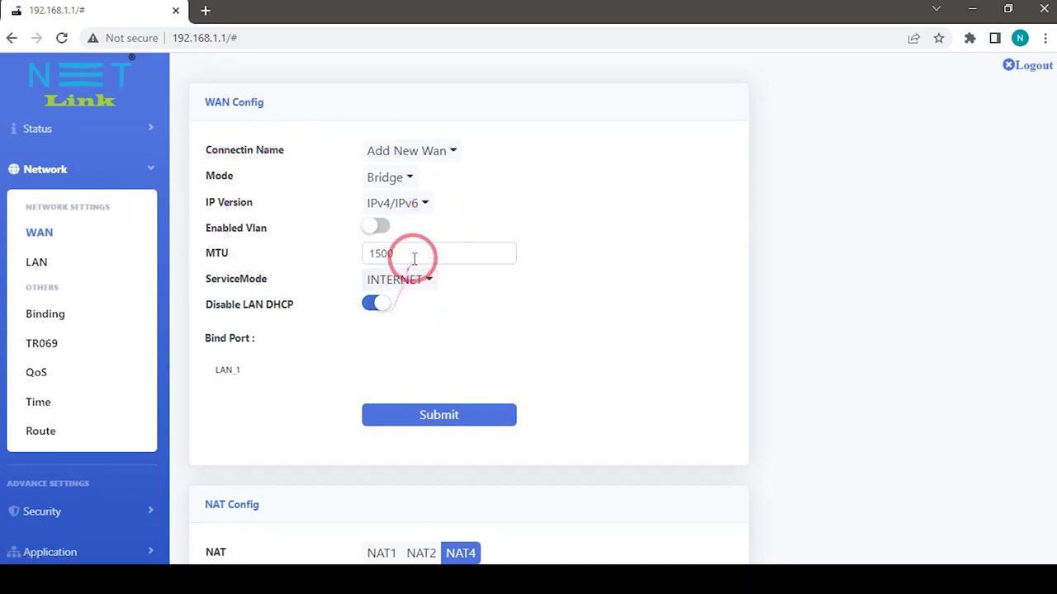
click(455, 151)
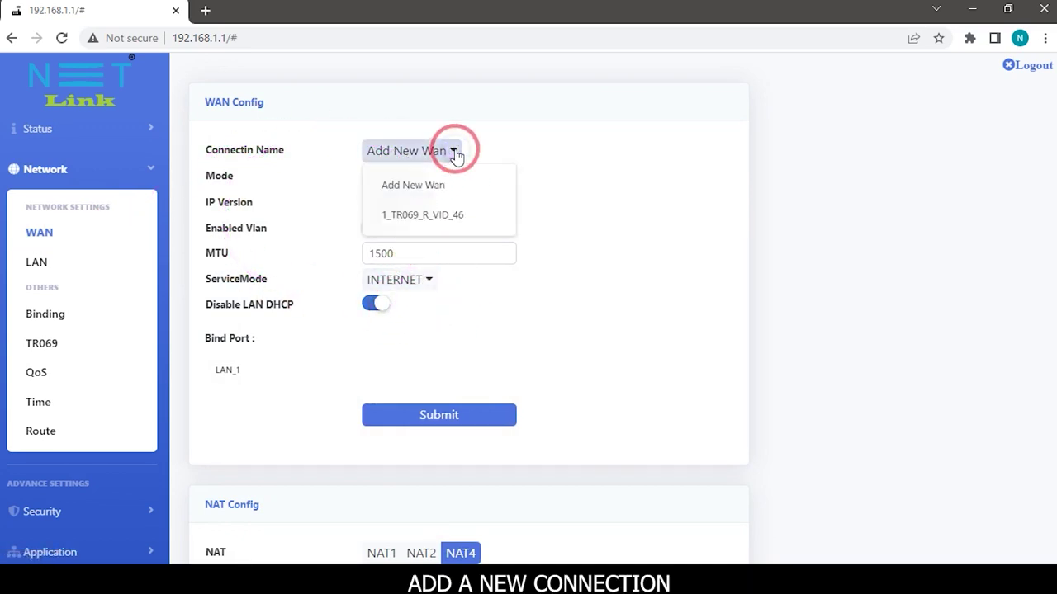
click(398, 187)
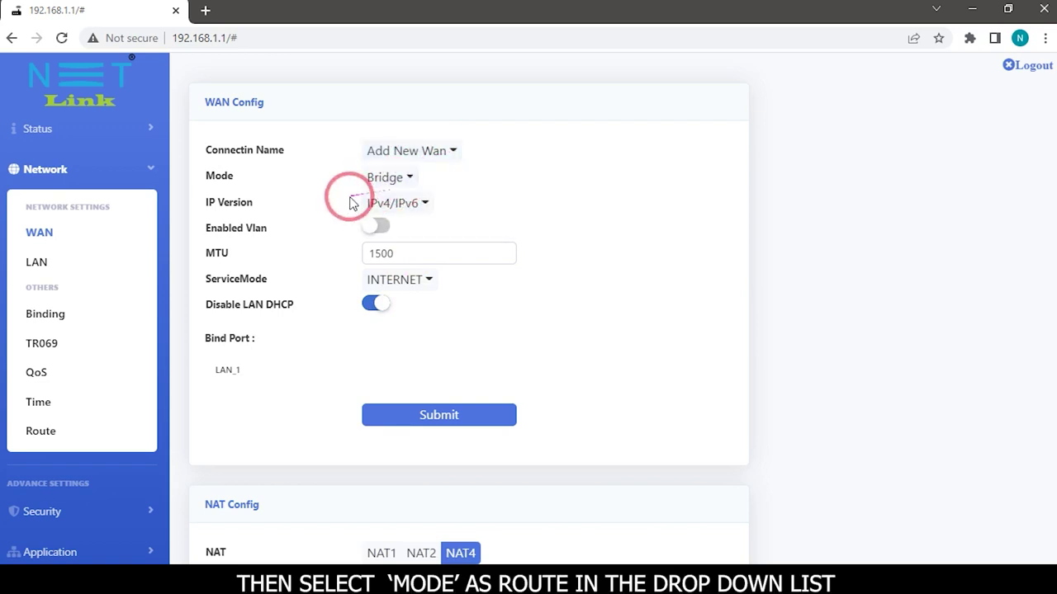
Set the new WAN's Mode to Route and IP Version to IPv4
click(410, 179)
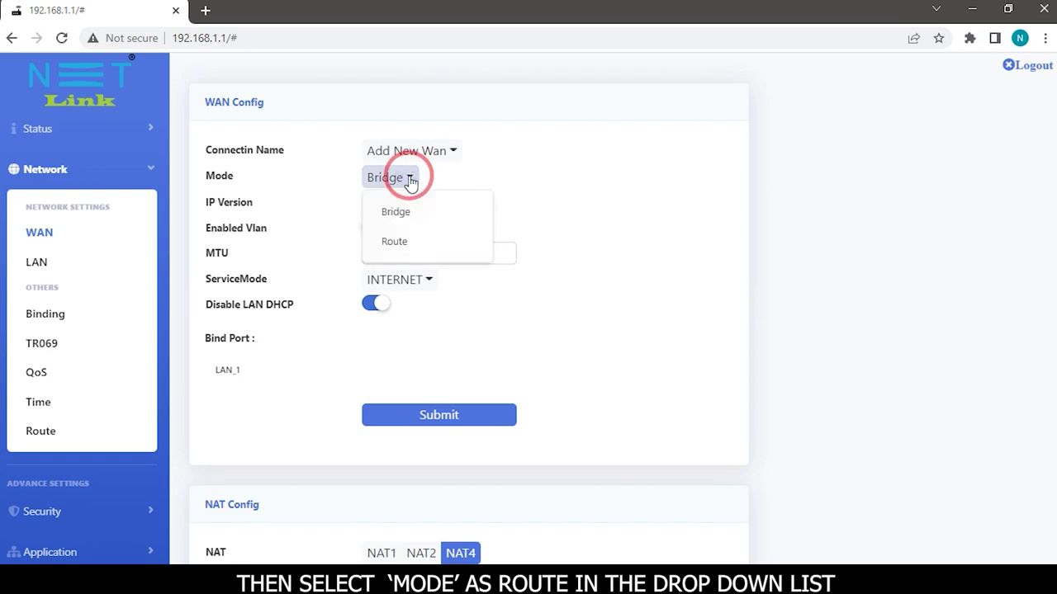
click(395, 243)
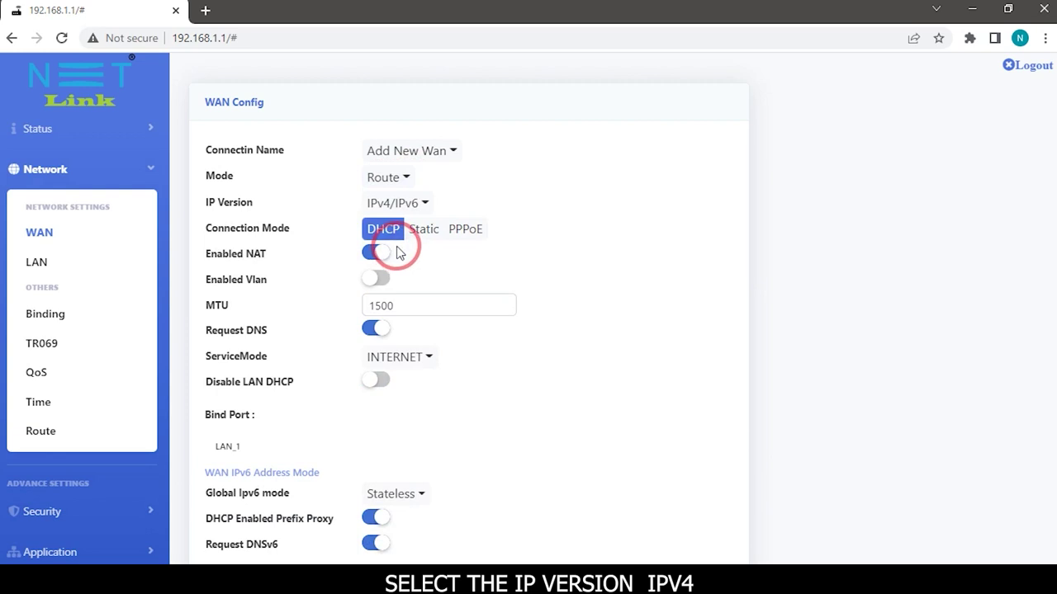
click(423, 204)
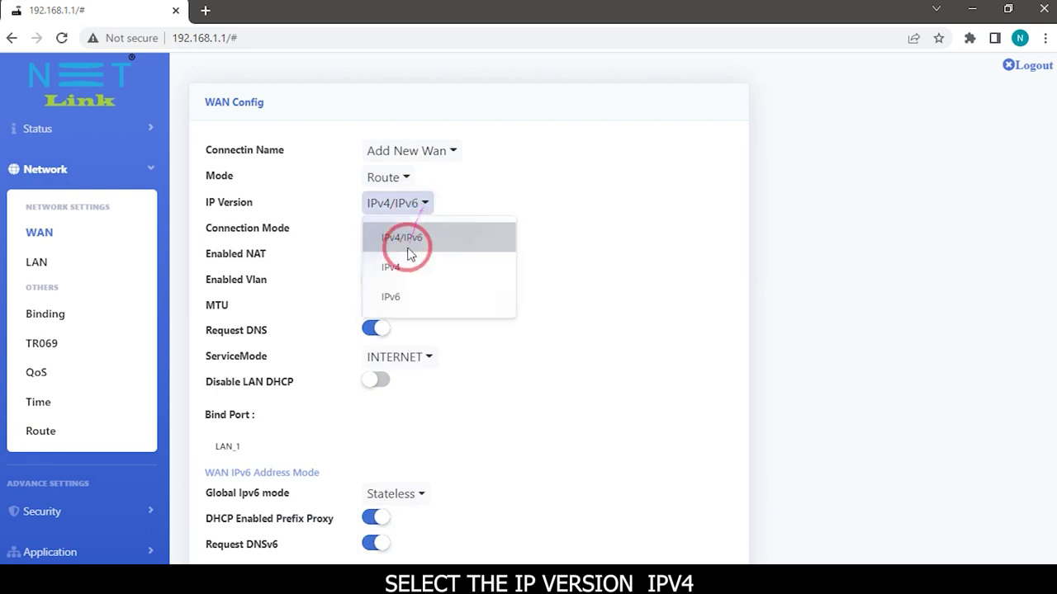
click(398, 269)
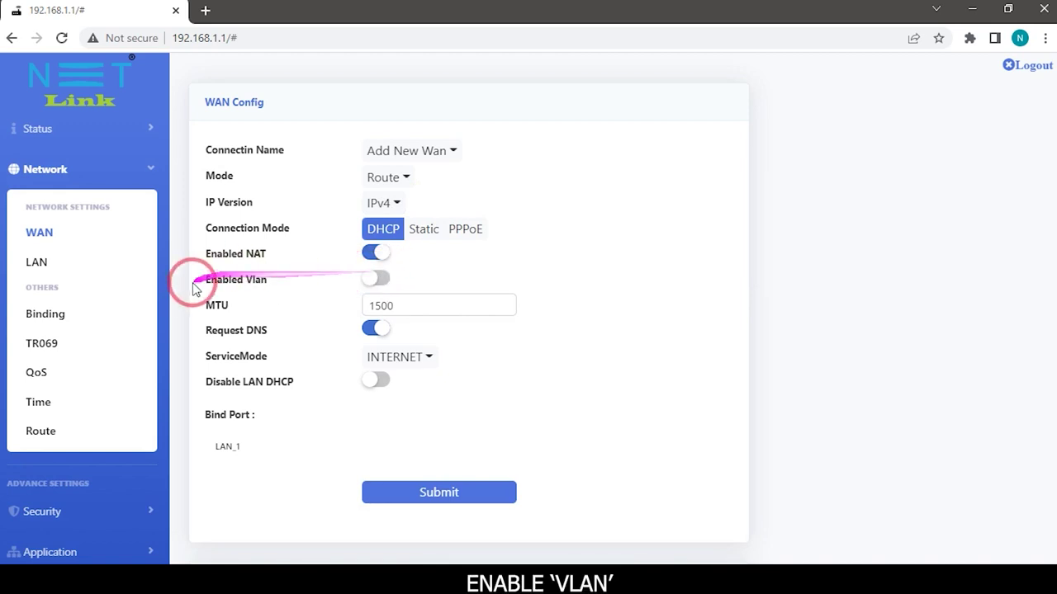
Enable VLAN with Vlan ID 100 and 802.1p 0, then submit the WAN connection
click(364, 277)
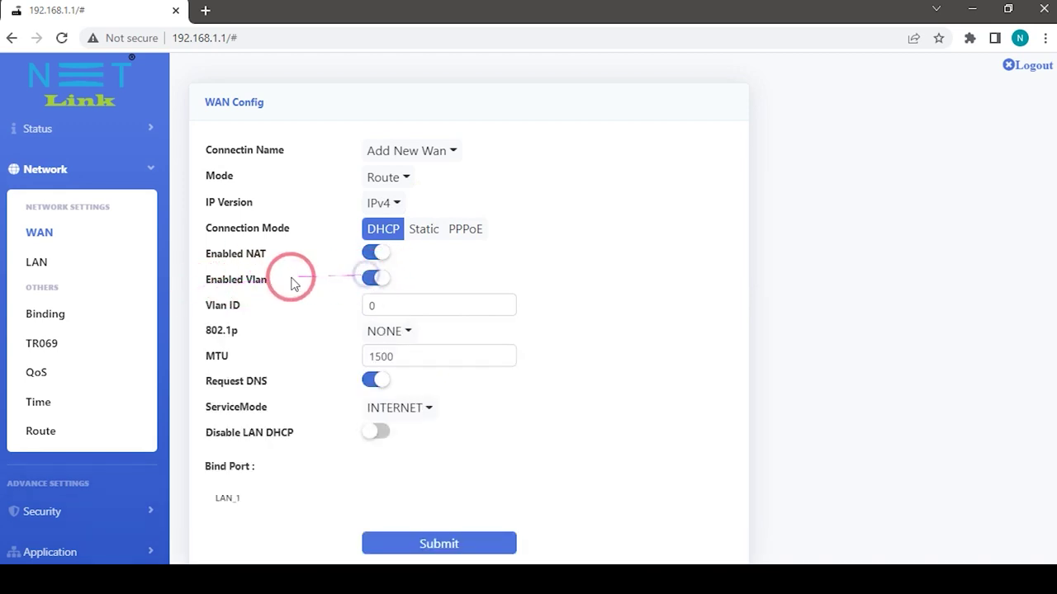
click(363, 306)
drag(371, 305, 442, 317)
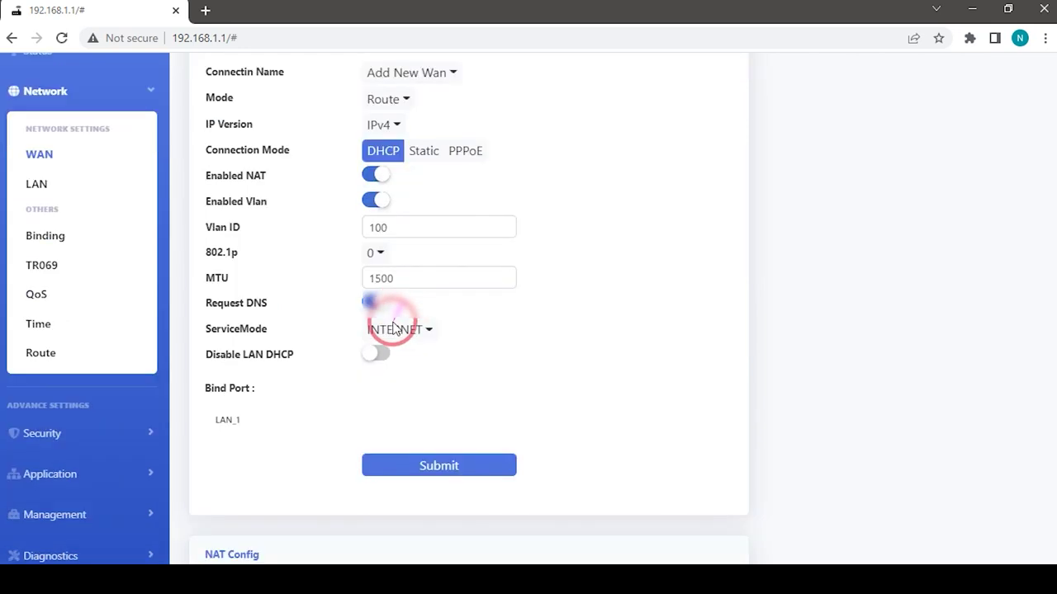
click(375, 358)
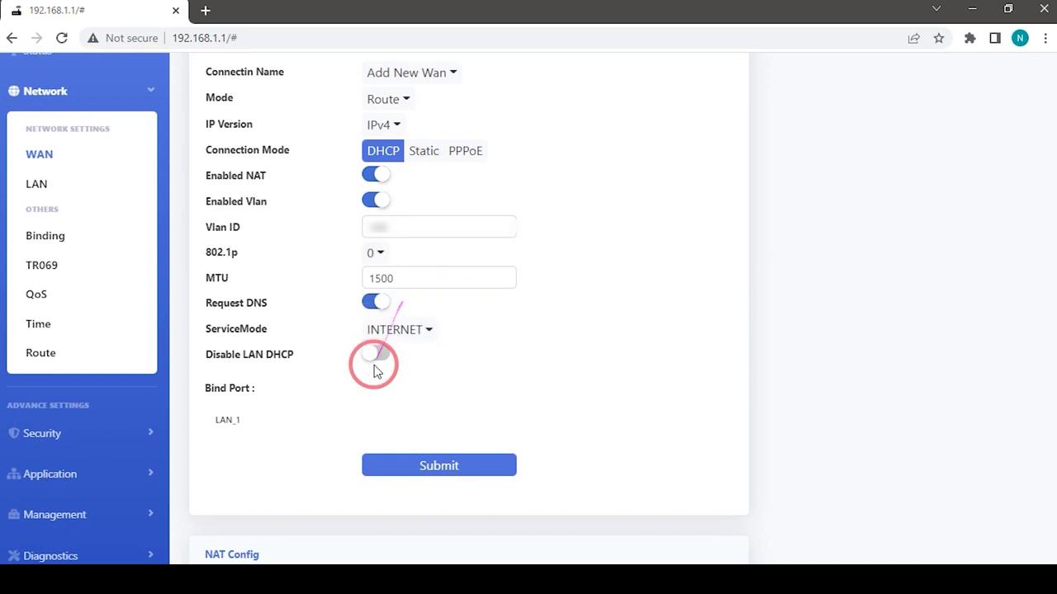
scroll(344, 386, down, 1)
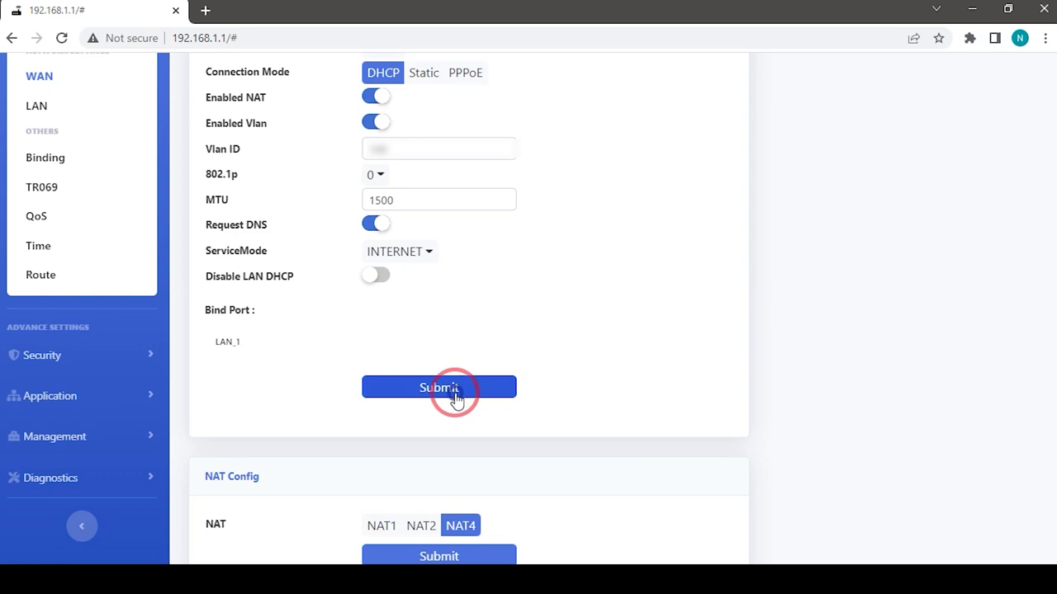
click(455, 396)
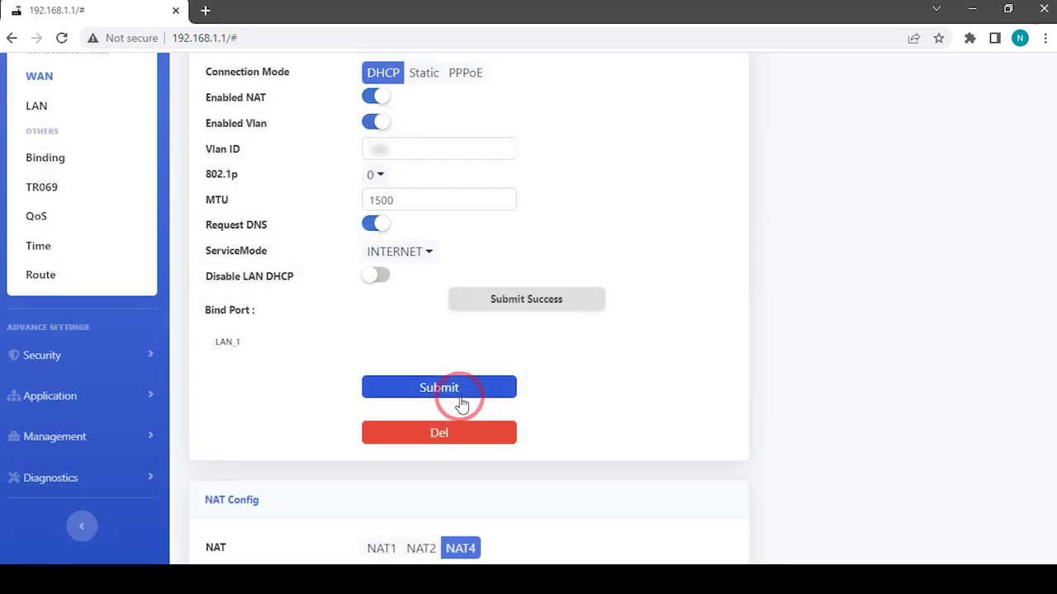
Open Status > WAN Info to confirm the new INTERNET connection is up
click(38, 234)
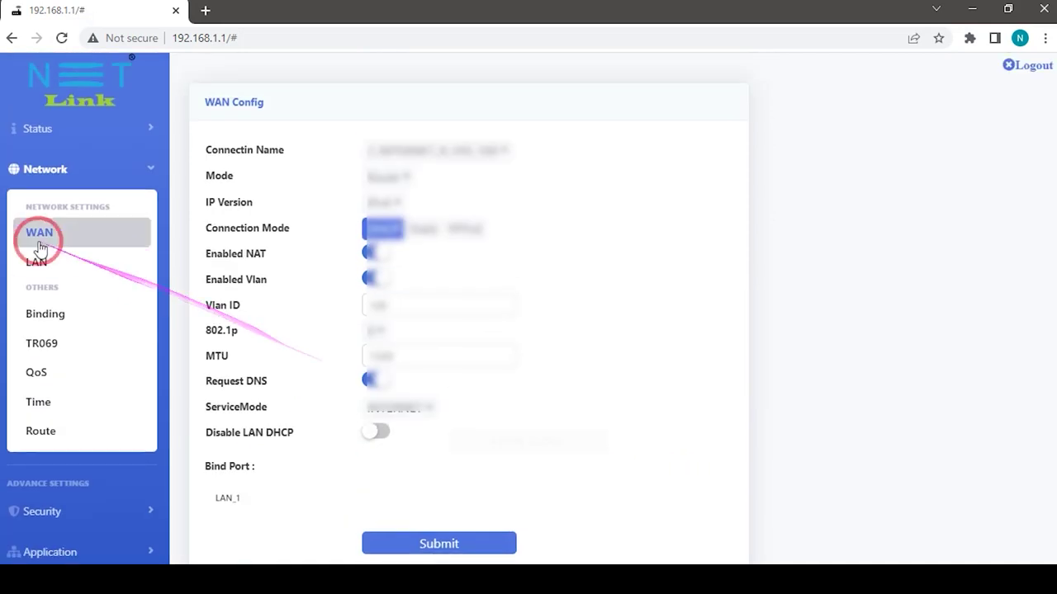
click(151, 128)
click(72, 222)
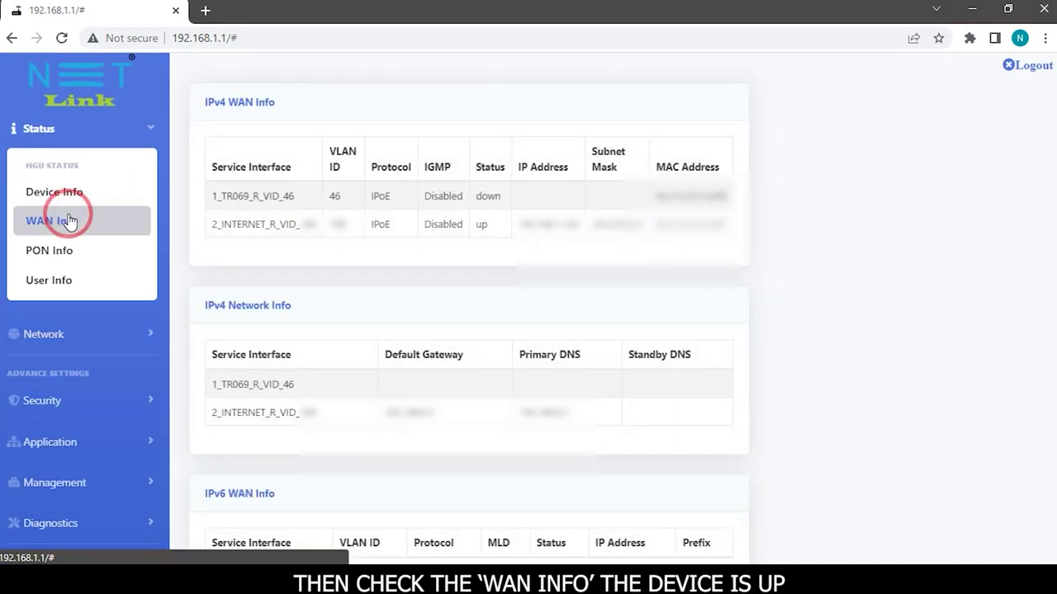